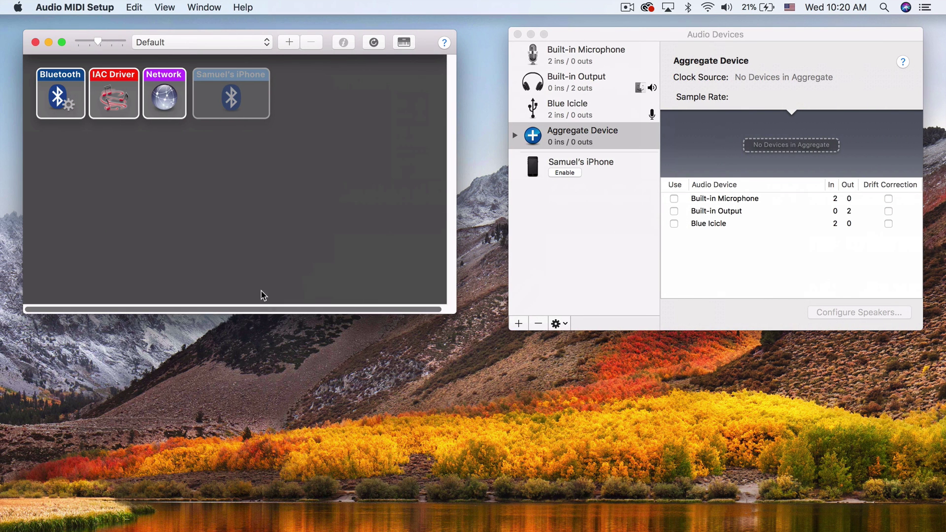
pyautogui.moveTo(583, 37); pyautogui.dragTo(569, 36)
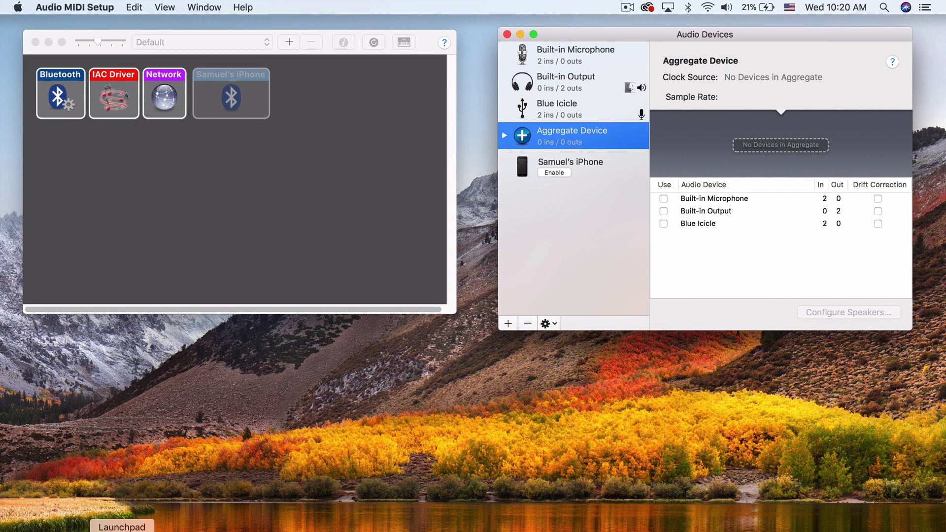
pyautogui.click(122, 531)
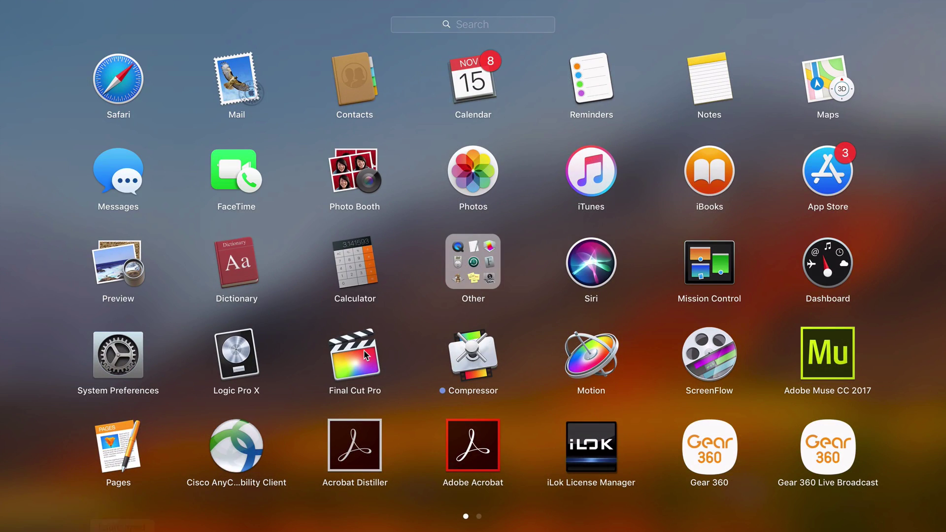
pyautogui.click(487, 259)
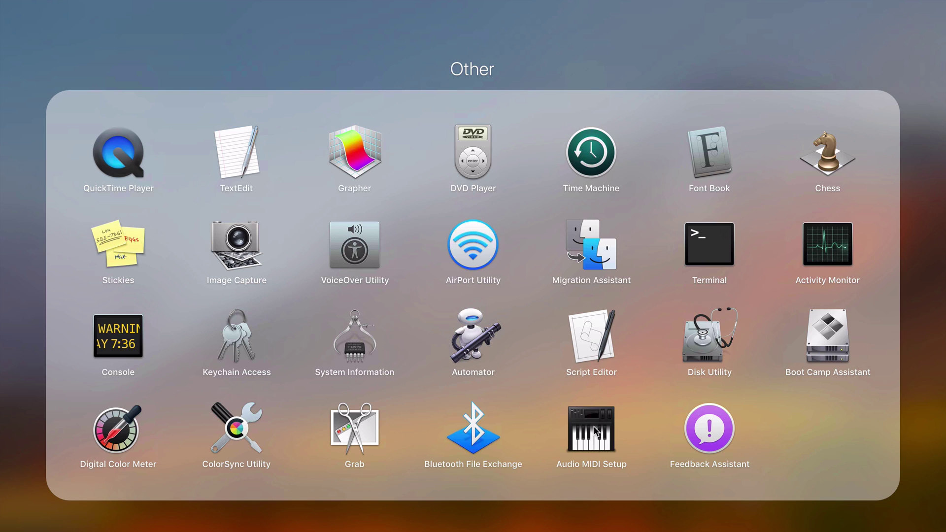
pyautogui.click(593, 442)
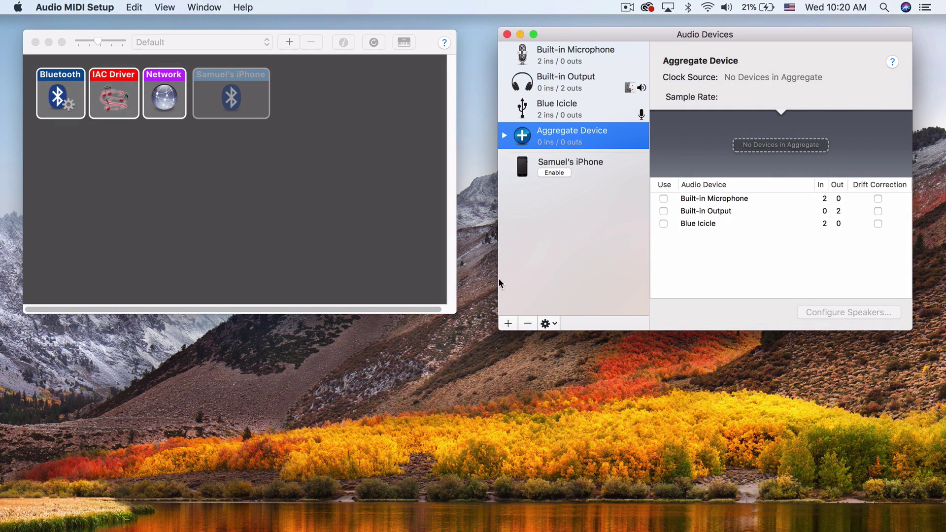
pyautogui.click(214, 6)
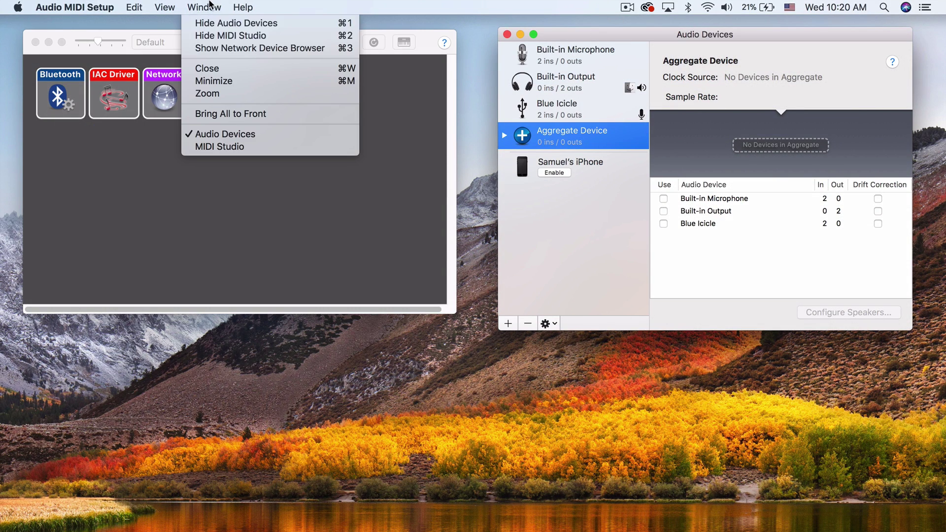
pyautogui.click(209, 38)
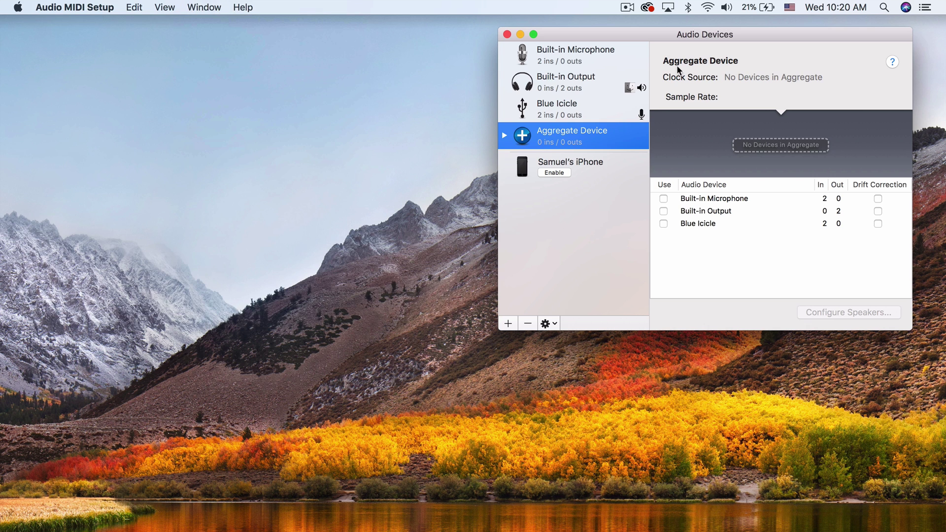
pyautogui.click(189, 6)
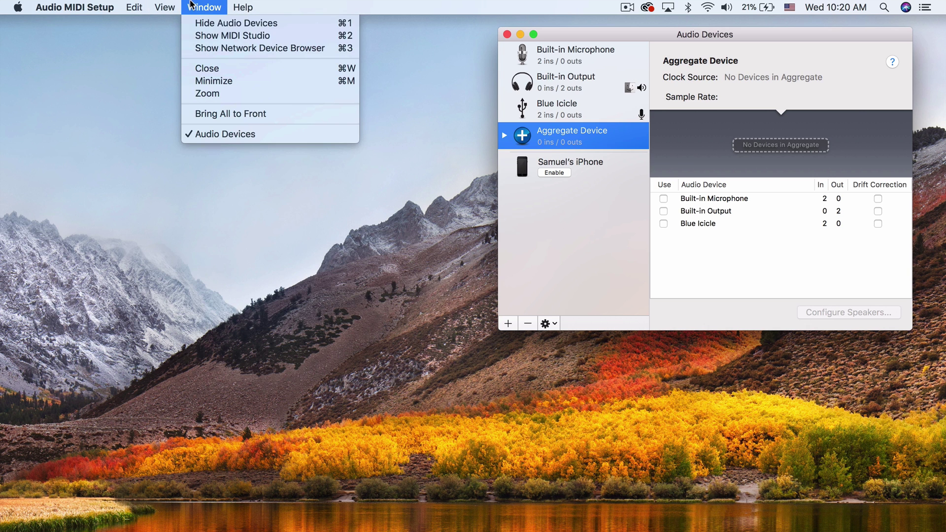
pyautogui.click(200, 37)
pyautogui.click(197, 10)
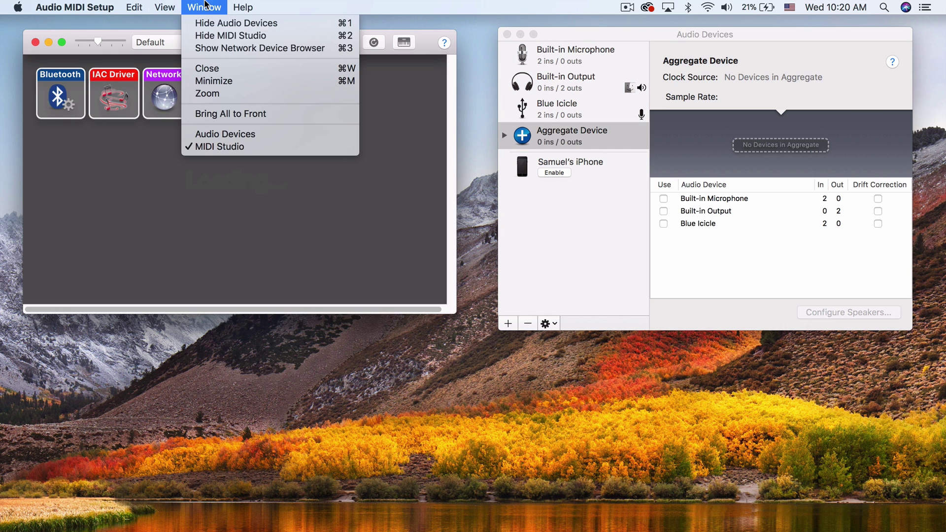
# Briefly check the Network Device Browser, then enable inter-device audio for the iPhone under Audio Devices.
pyautogui.click(217, 50)
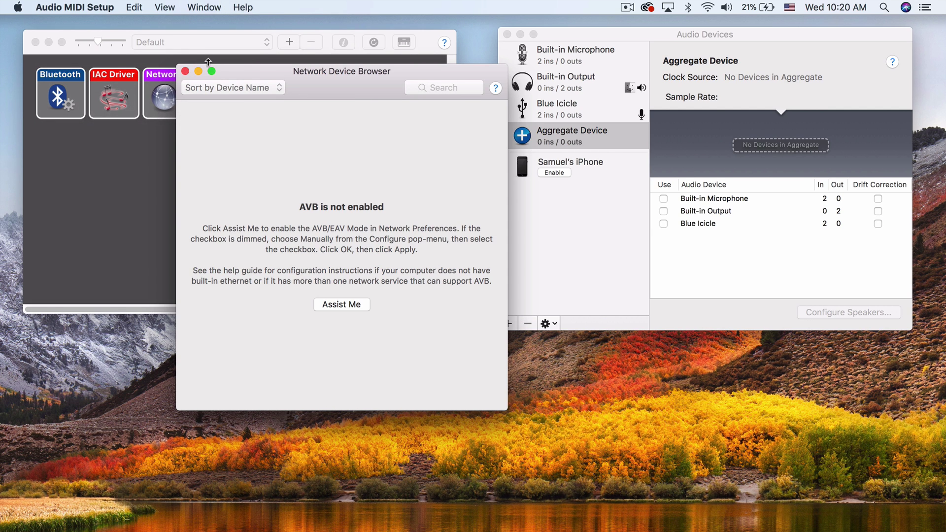
pyautogui.click(186, 71)
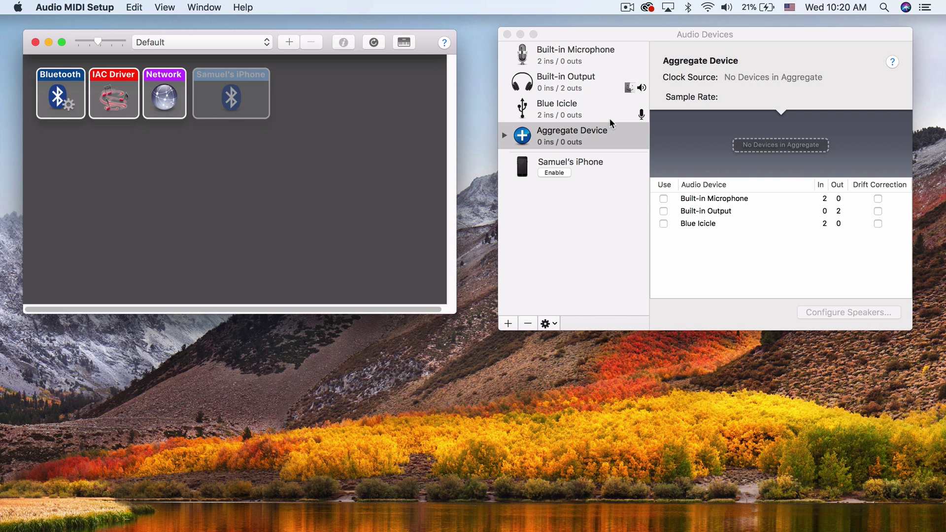
pyautogui.click(556, 172)
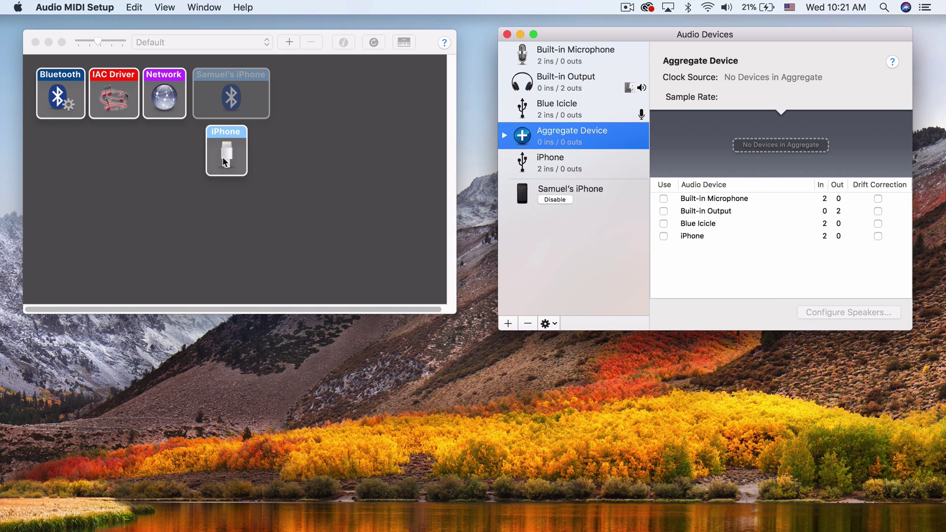
# Move the iPhone icon below the Network icon in MIDI Studio, checking its audio input/output details.
pyautogui.moveTo(224, 162); pyautogui.dragTo(321, 172)
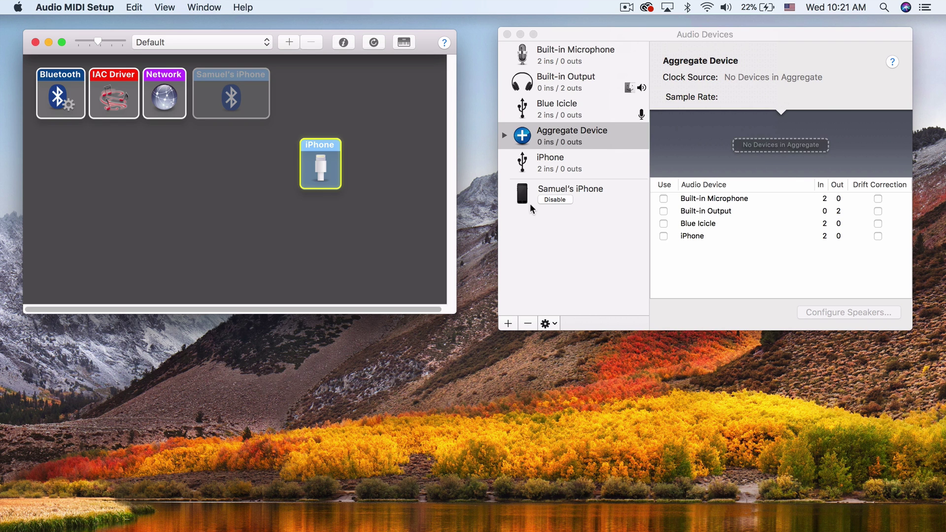
pyautogui.click(544, 158)
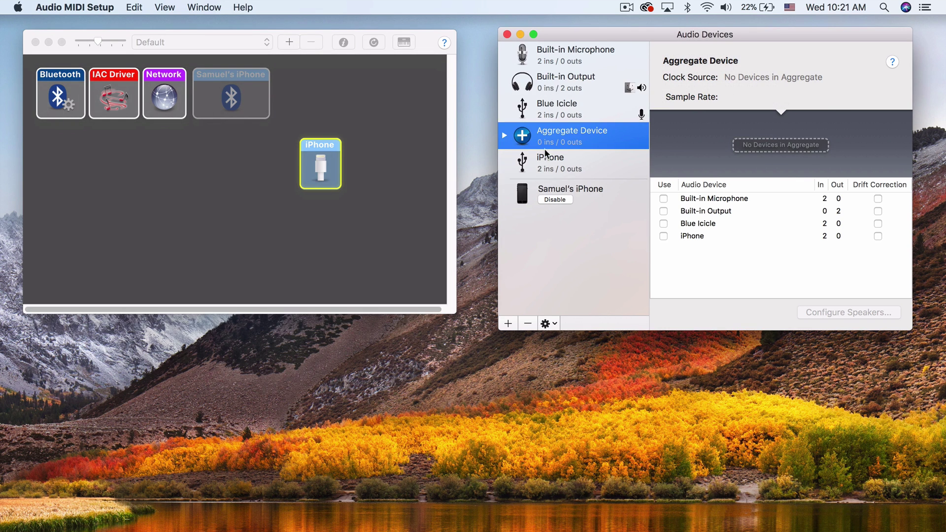
pyautogui.click(545, 158)
pyautogui.click(548, 132)
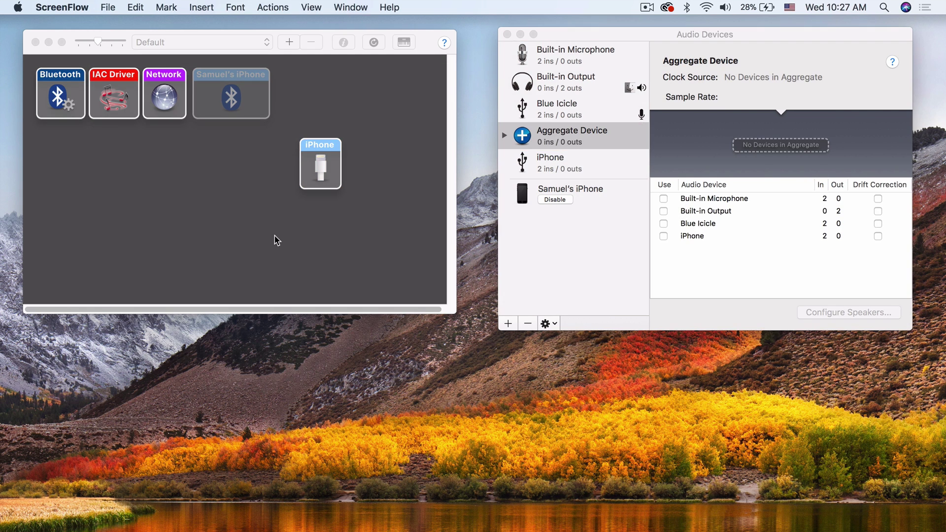
pyautogui.click(267, 246)
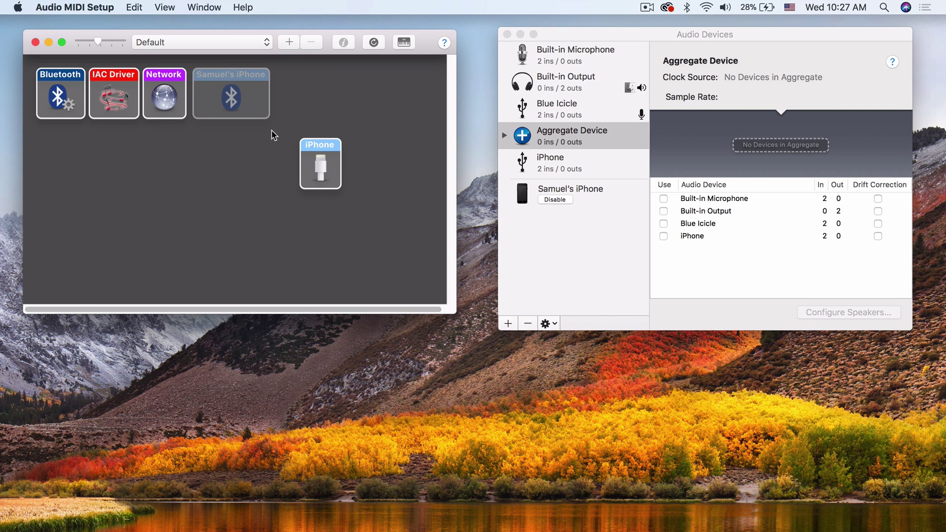
pyautogui.moveTo(312, 163); pyautogui.dragTo(287, 198)
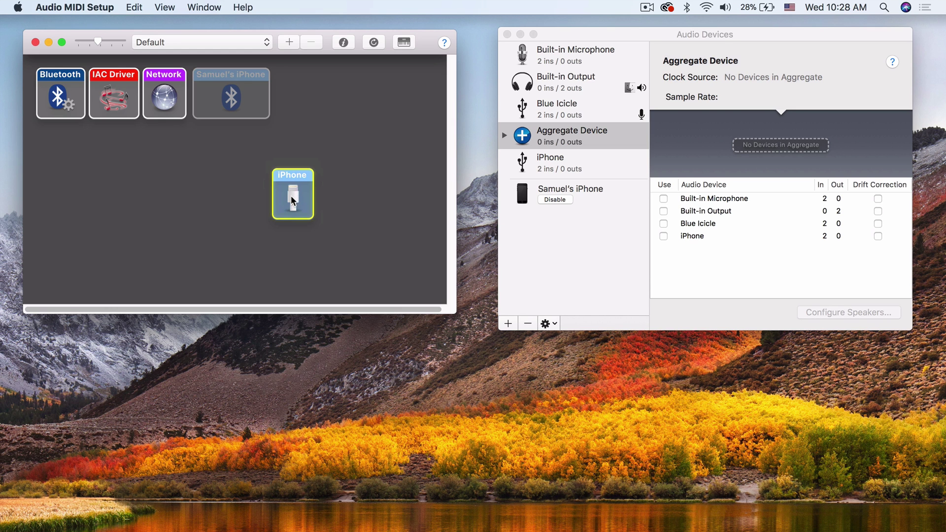
pyautogui.doubleClick(290, 195)
pyautogui.moveTo(228, 123); pyautogui.dragTo(589, 40)
pyautogui.click(458, 105)
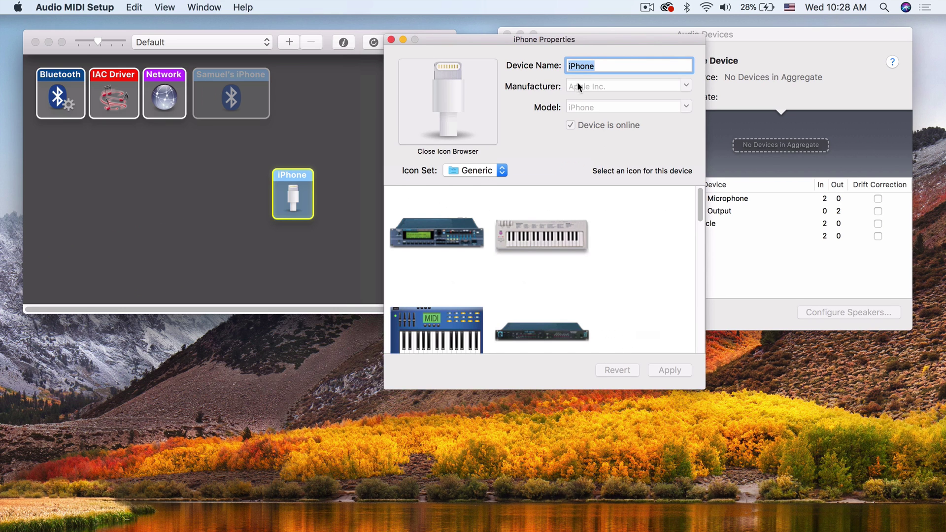
pyautogui.click(600, 65)
pyautogui.click(455, 123)
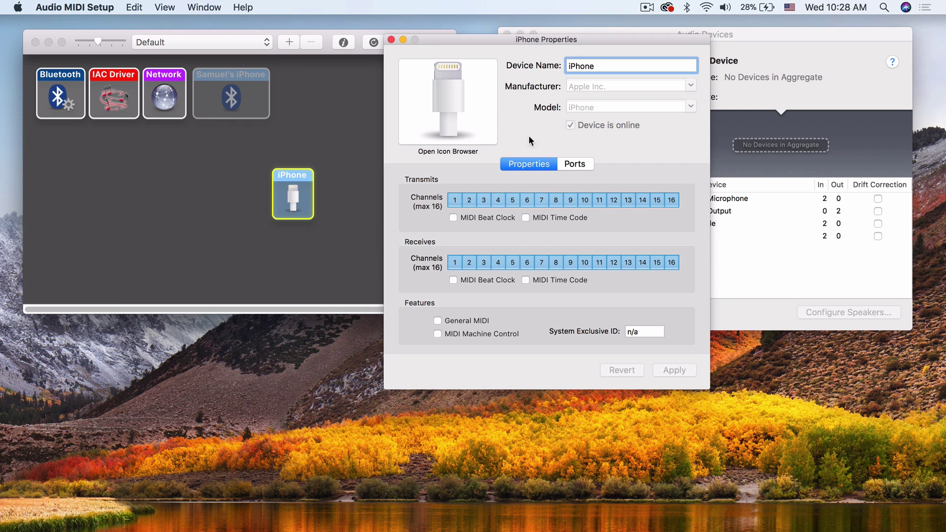
pyautogui.moveTo(592, 40); pyautogui.dragTo(502, 33)
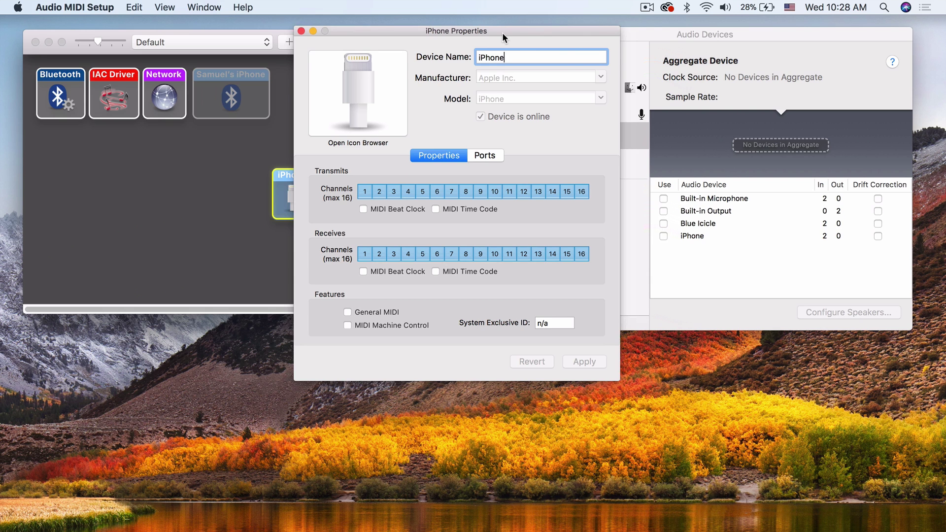
pyautogui.moveTo(502, 32); pyautogui.dragTo(504, 67)
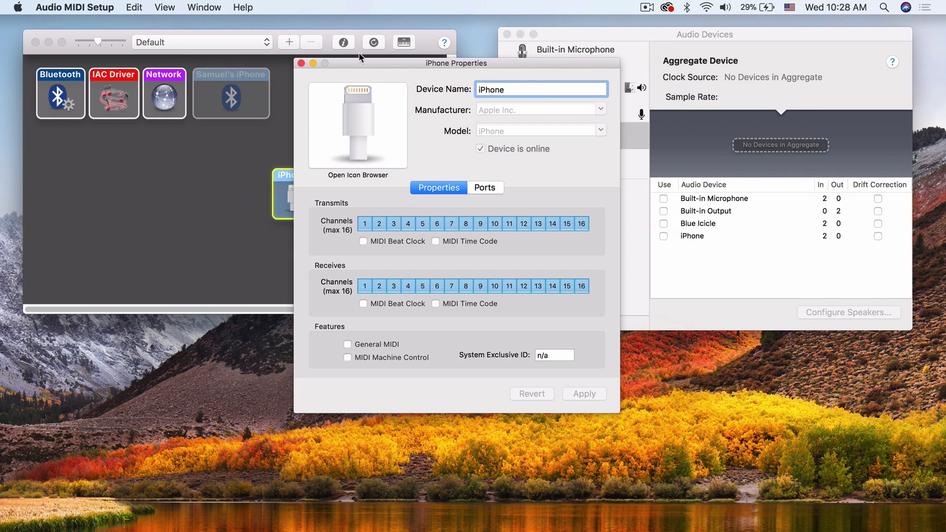
pyautogui.click(301, 63)
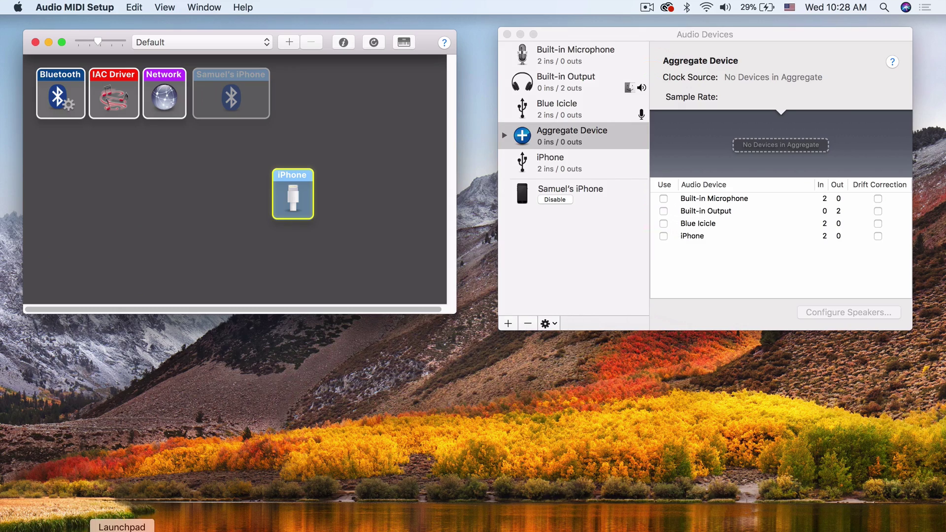
# Launch Logic Pro X from Launchpad and create a new empty project.
pyautogui.click(123, 531)
pyautogui.click(350, 81)
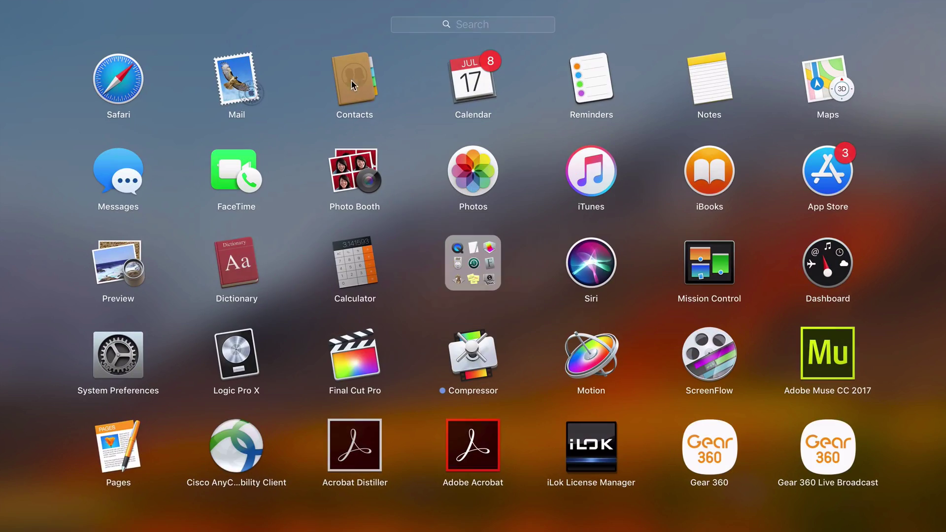
pyautogui.press('Escape')
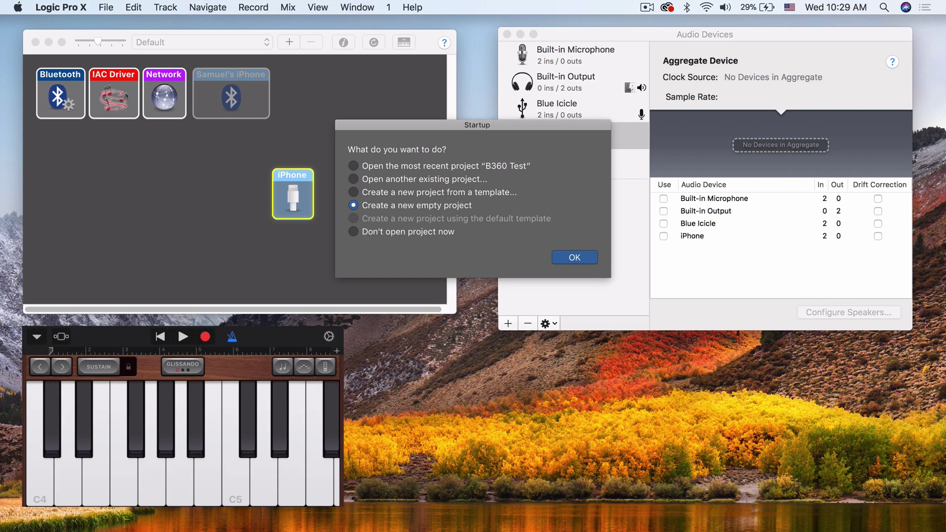
pyautogui.click(575, 257)
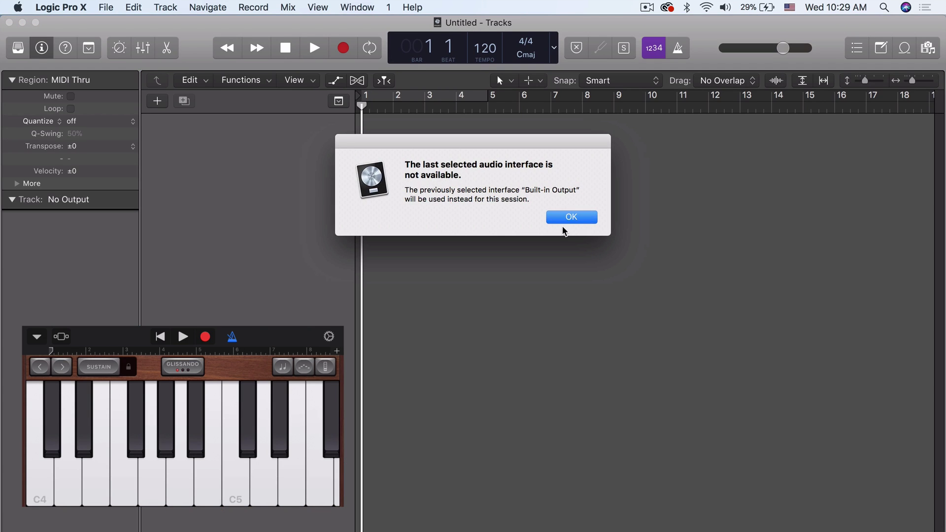
# Dismiss the missing audio interface alert and create a Software Instrument track, Inst 1.
pyautogui.click(572, 217)
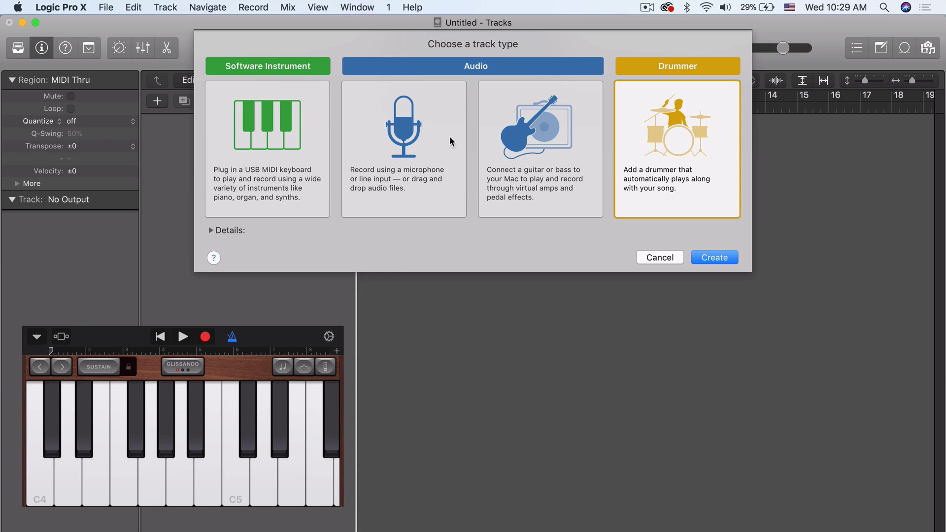
pyautogui.click(292, 155)
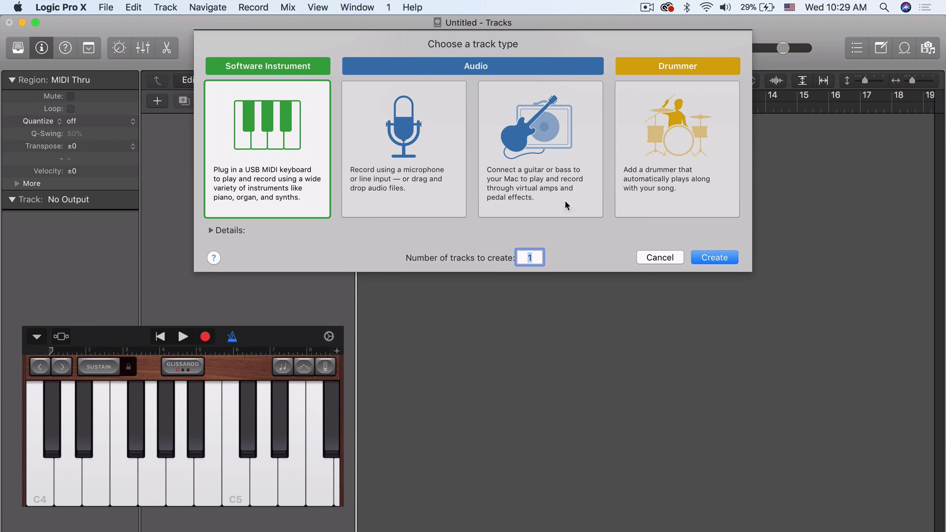
pyautogui.click(736, 256)
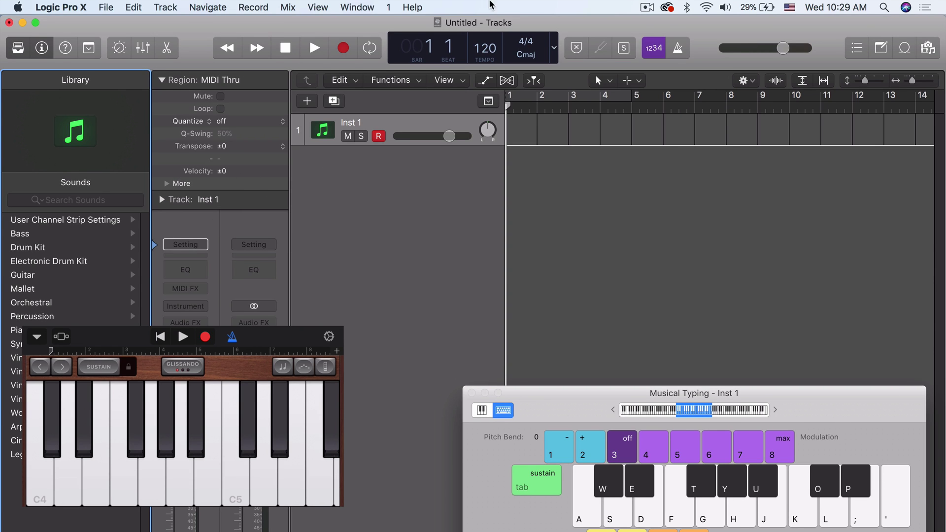
# Add a new External MIDI Track to the project.
pyautogui.click(133, 5)
pyautogui.moveTo(165, 6)
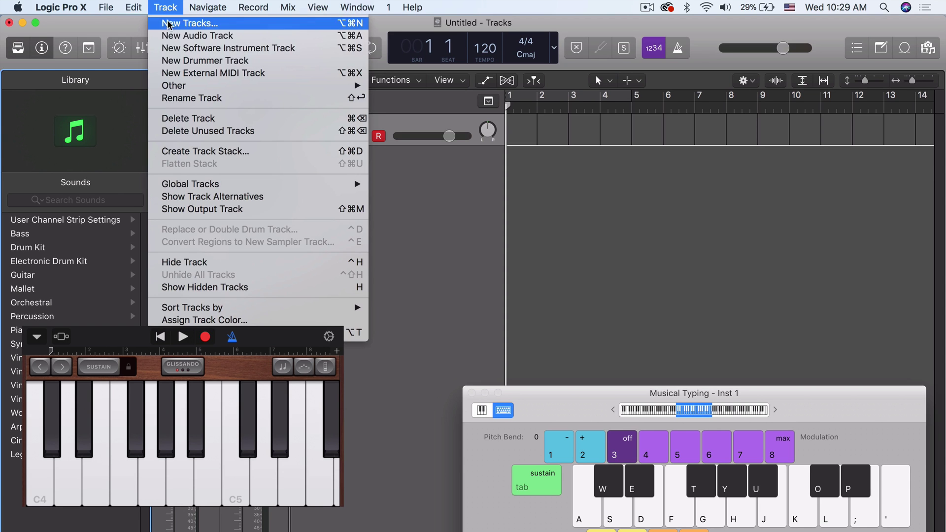
pyautogui.click(187, 74)
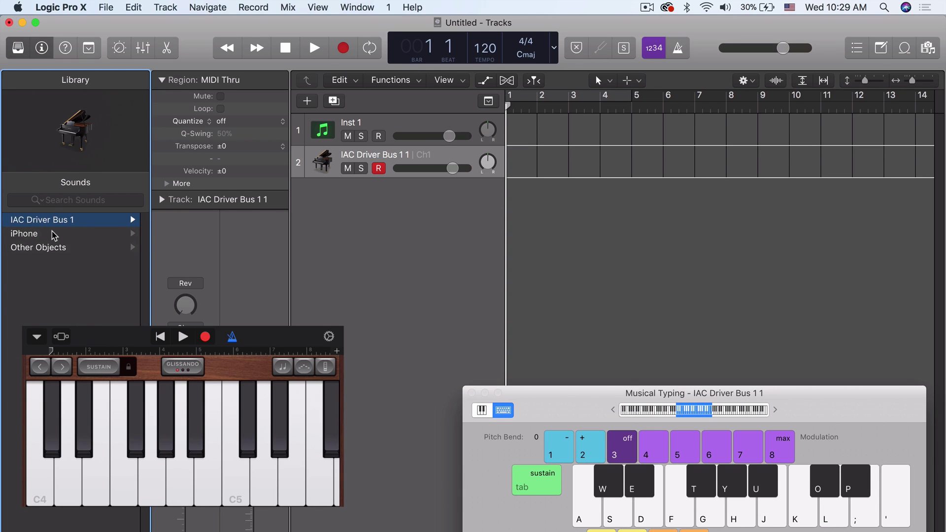
# Route track 2 to iPhone channel 1 in the Library, then select the Inst 1 track.
pyautogui.click(52, 234)
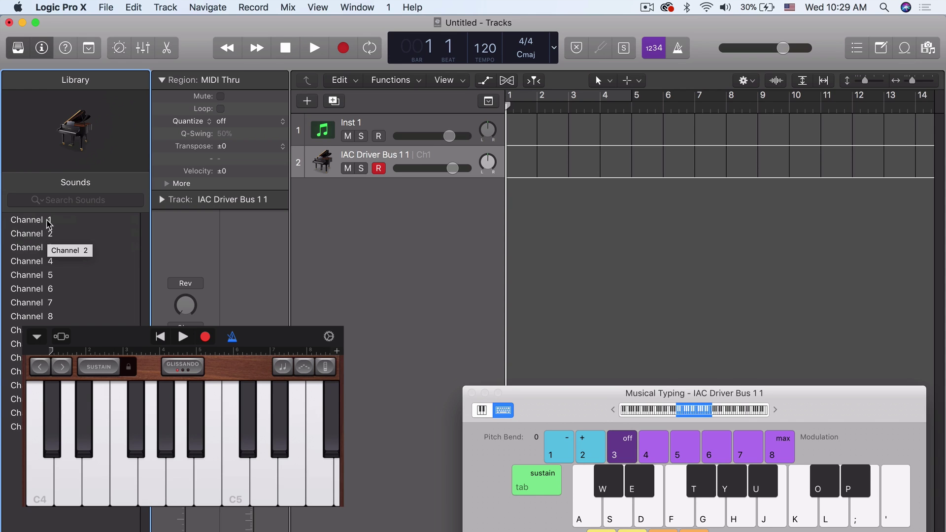
pyautogui.click(49, 223)
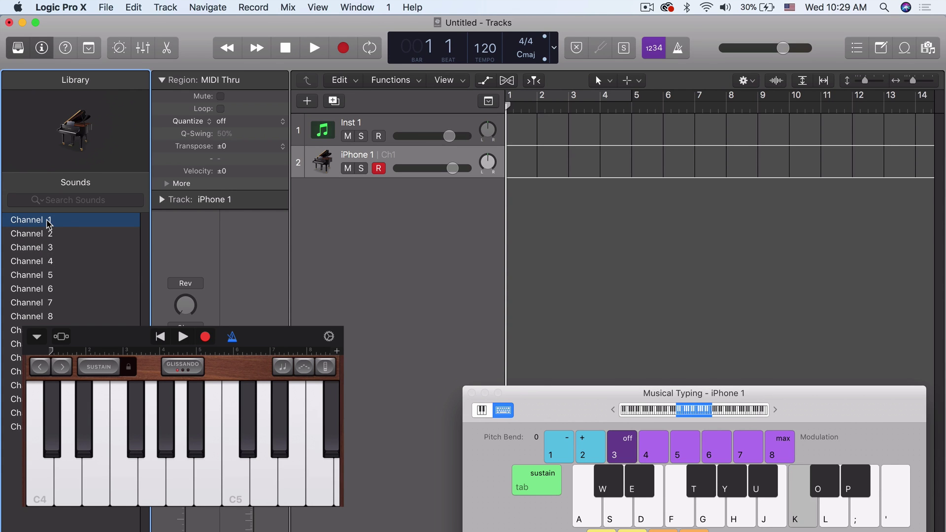
pyautogui.click(416, 125)
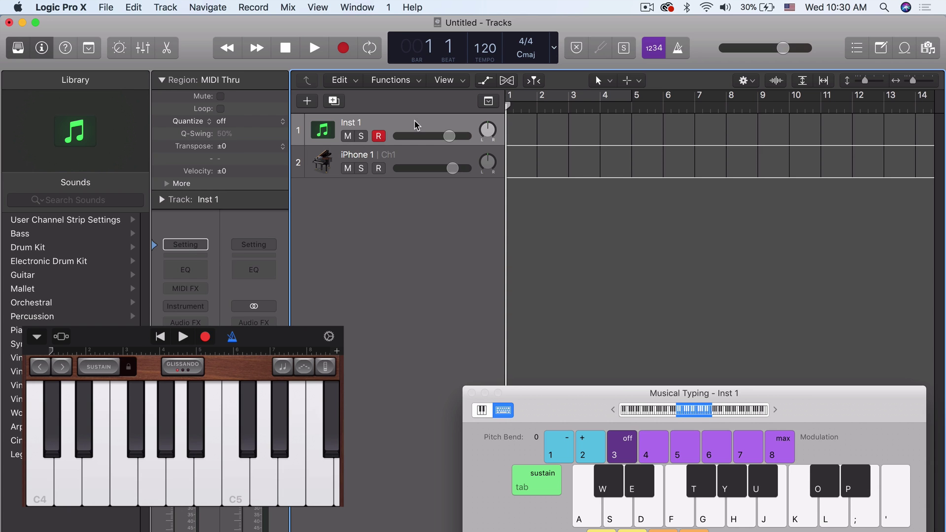
pyautogui.click(106, 7)
# In Audio preferences, set Input Device to iPhone, keeping Built-in Output and 256 buffer, and apply.
pyautogui.moveTo(65, 7)
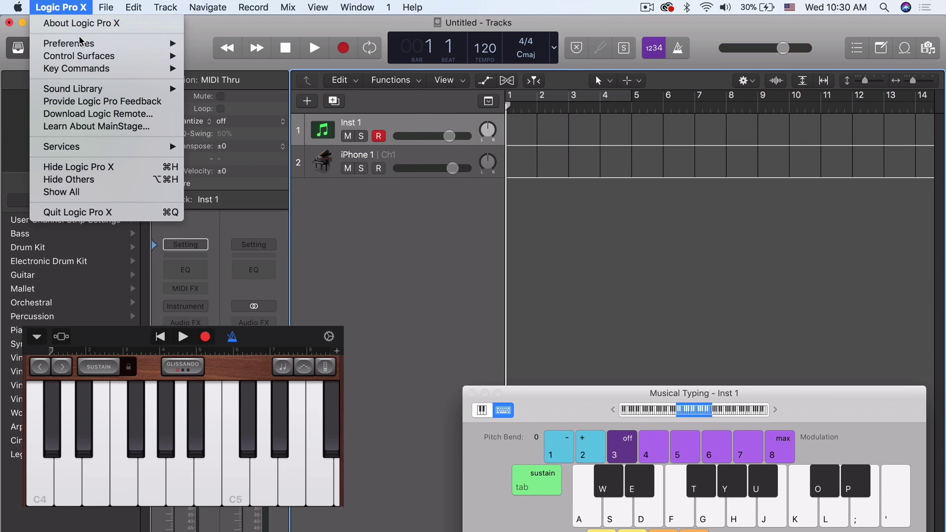
pyautogui.moveTo(172, 44)
pyautogui.click(203, 57)
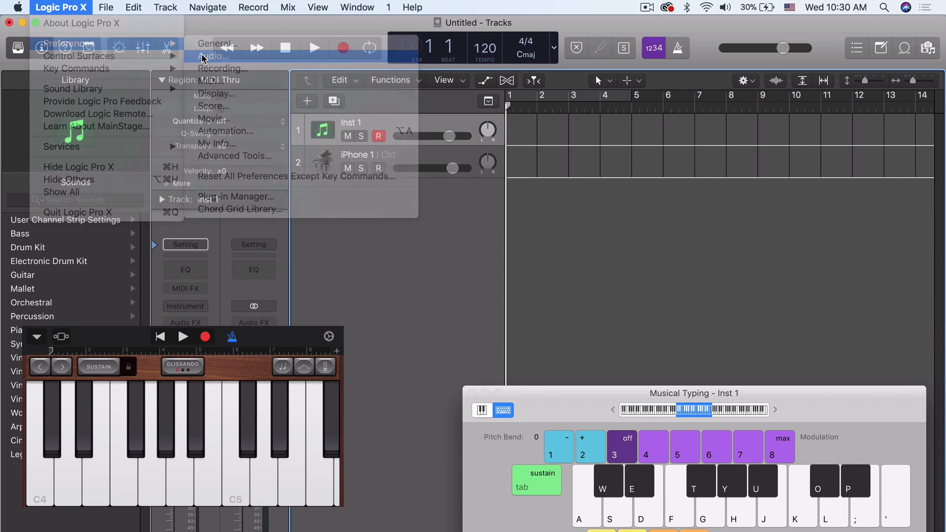
pyautogui.click(256, 216)
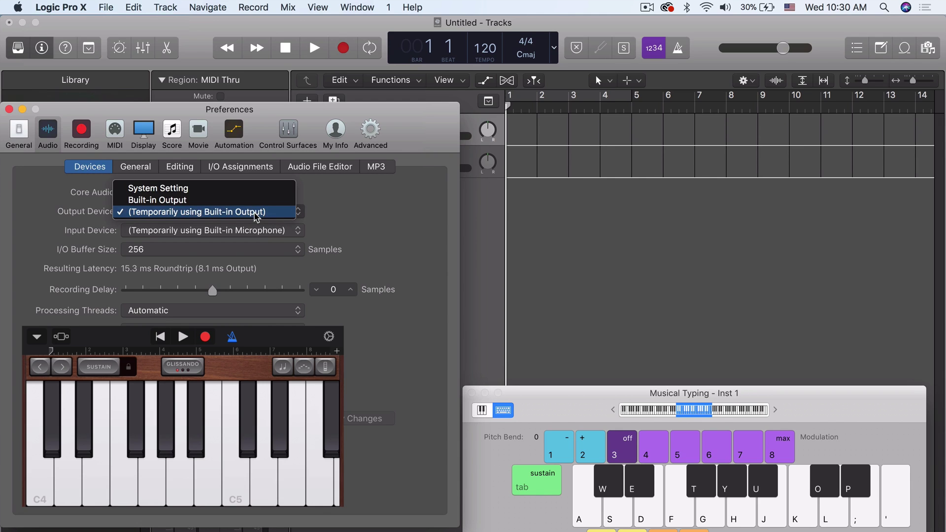
pyautogui.click(347, 203)
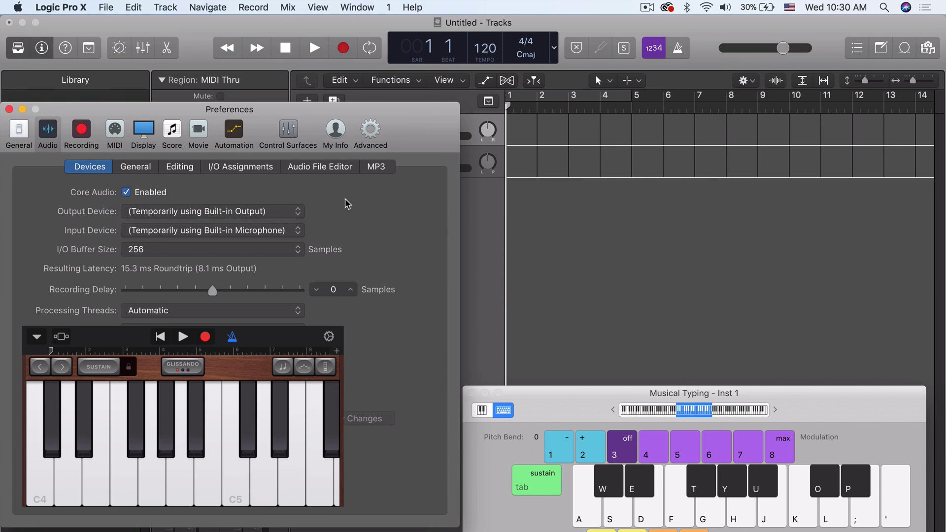
pyautogui.click(265, 289)
pyautogui.click(259, 248)
pyautogui.click(315, 171)
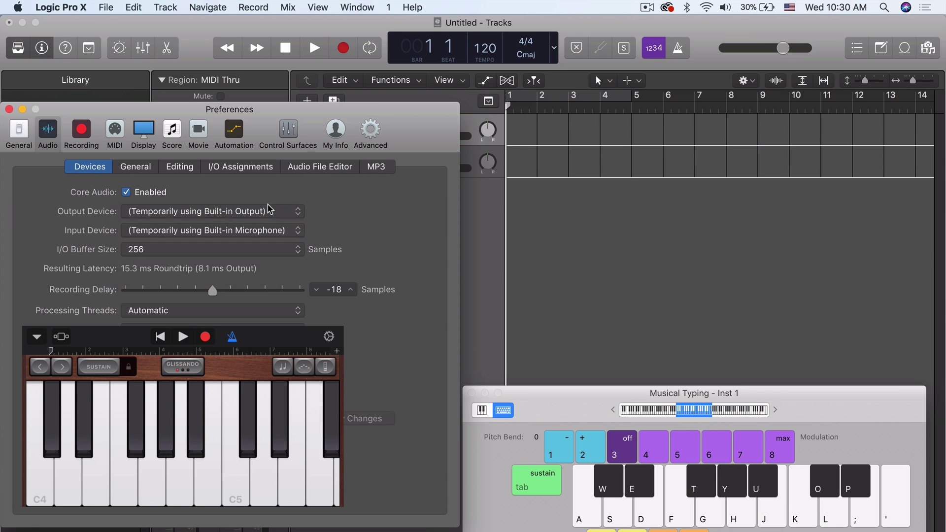
pyautogui.click(260, 230)
pyautogui.click(259, 211)
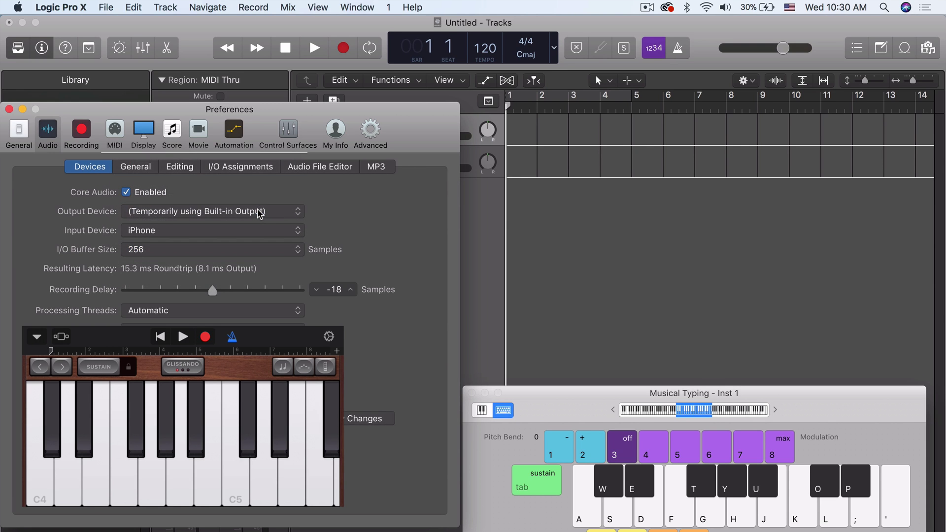
pyautogui.click(354, 420)
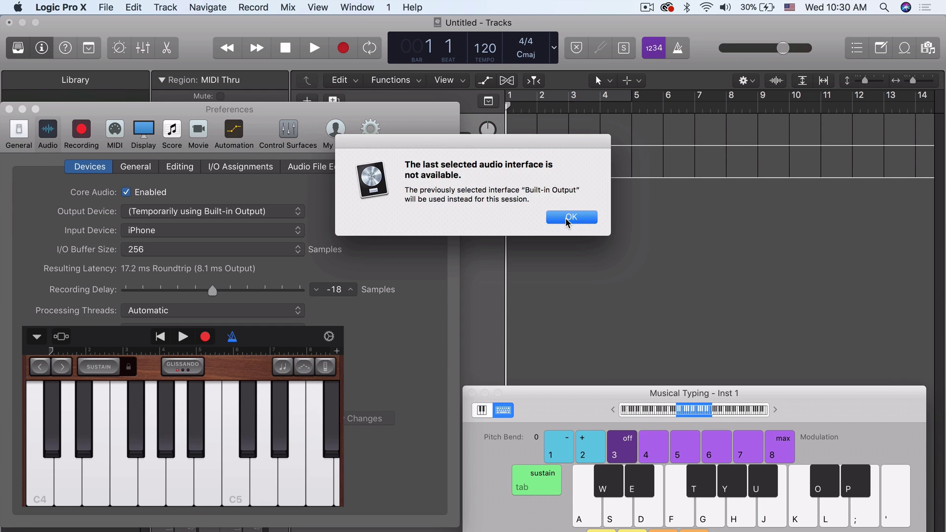
pyautogui.click(568, 218)
pyautogui.click(566, 222)
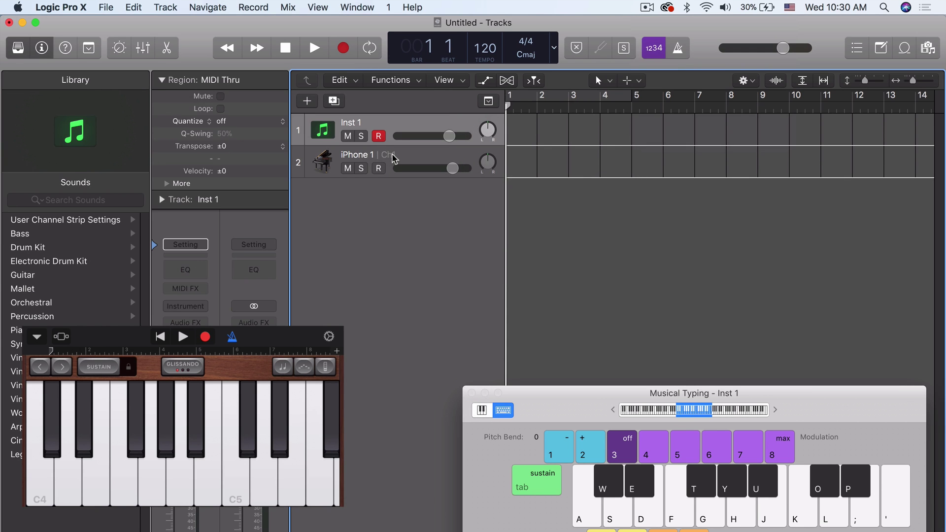
pyautogui.click(397, 159)
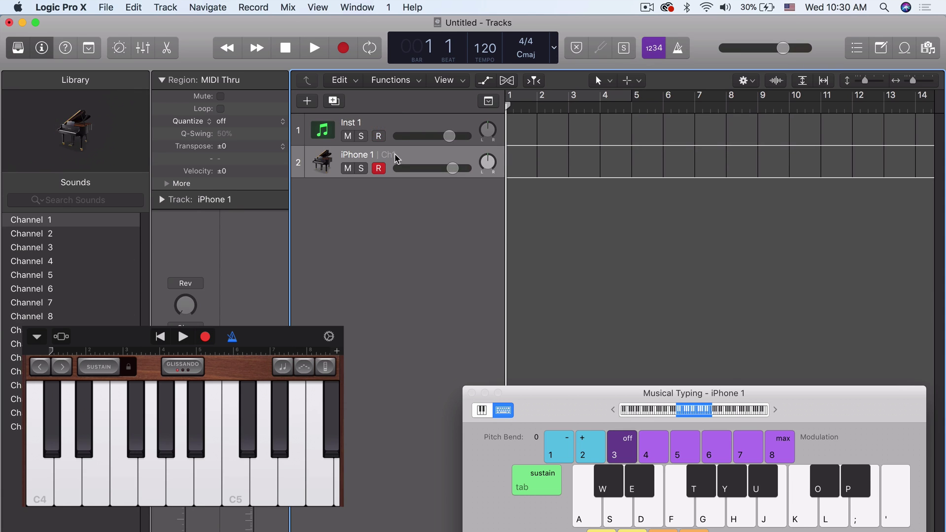
pyautogui.press('f')
pyautogui.press('f')
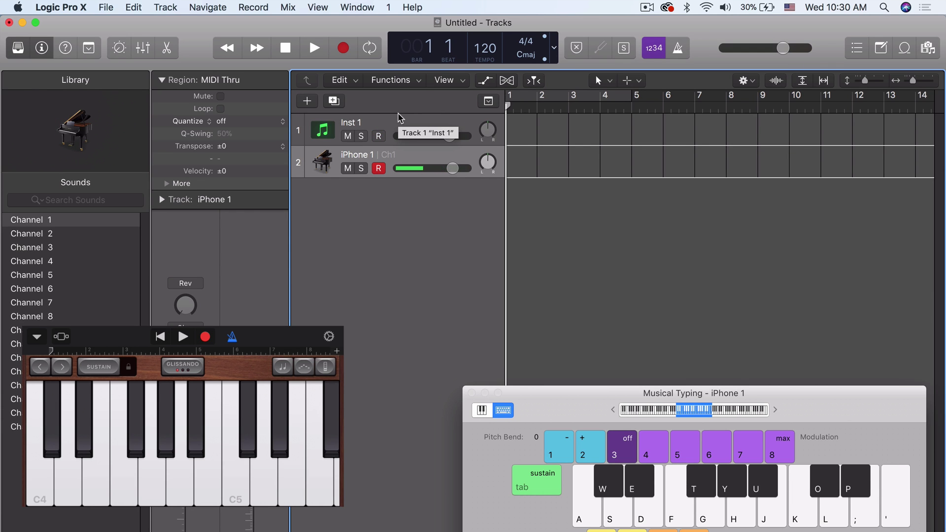
pyautogui.click(400, 122)
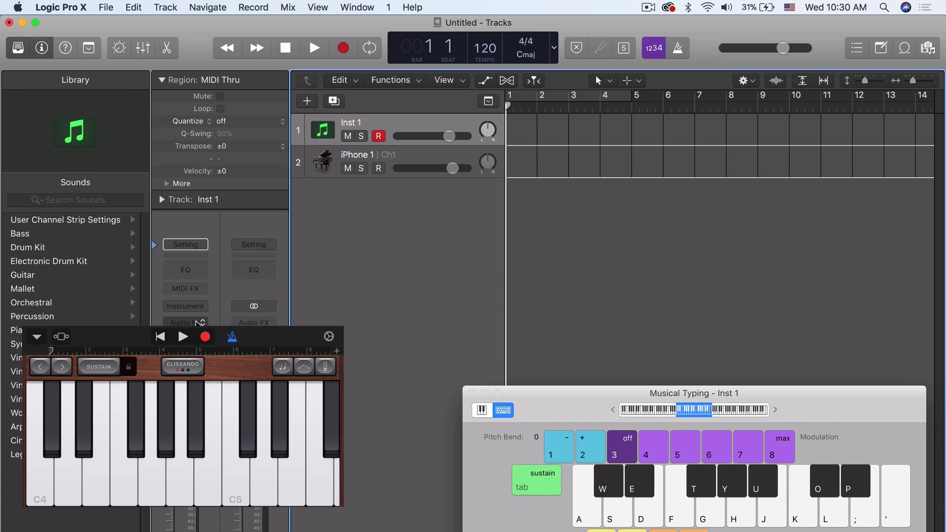
# Load a stereo External Instrument on Inst 1 with MIDI Destination iPhone and Input 1-2.
pyautogui.click(197, 306)
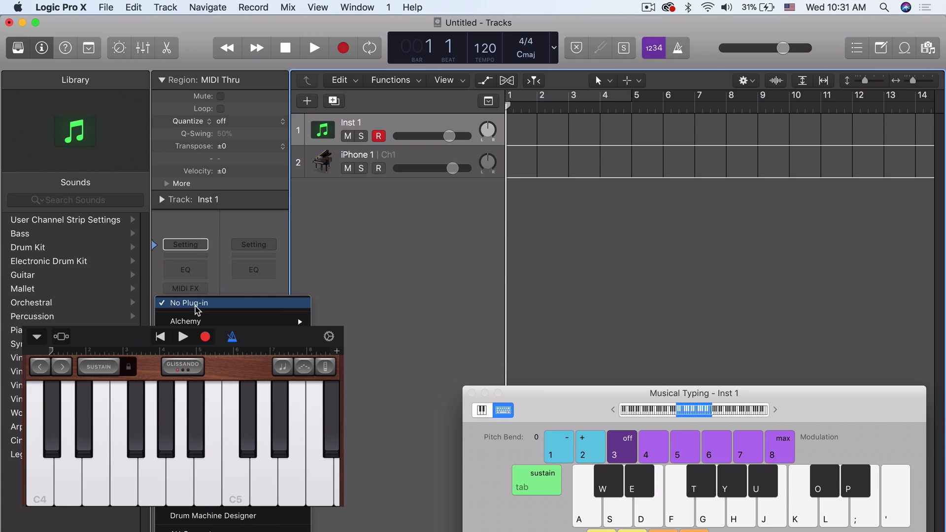
pyautogui.moveTo(203, 508)
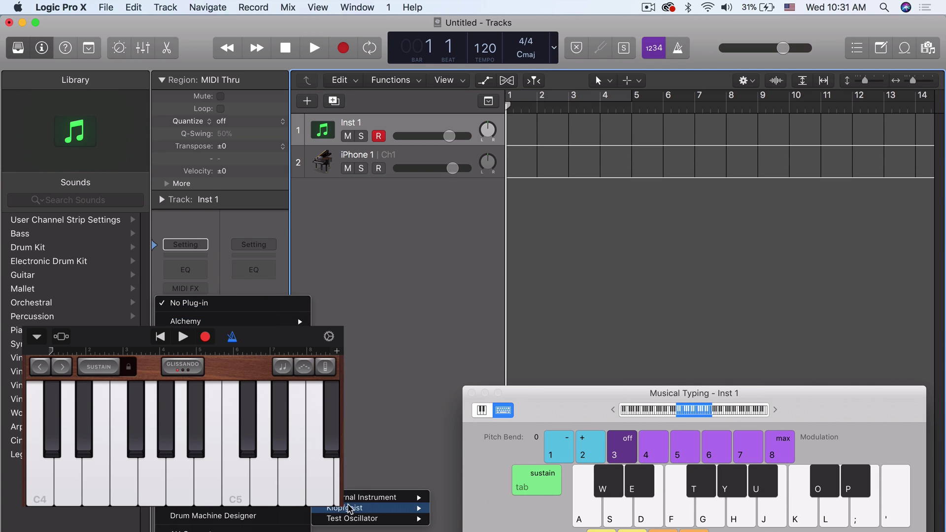
pyautogui.moveTo(426, 498)
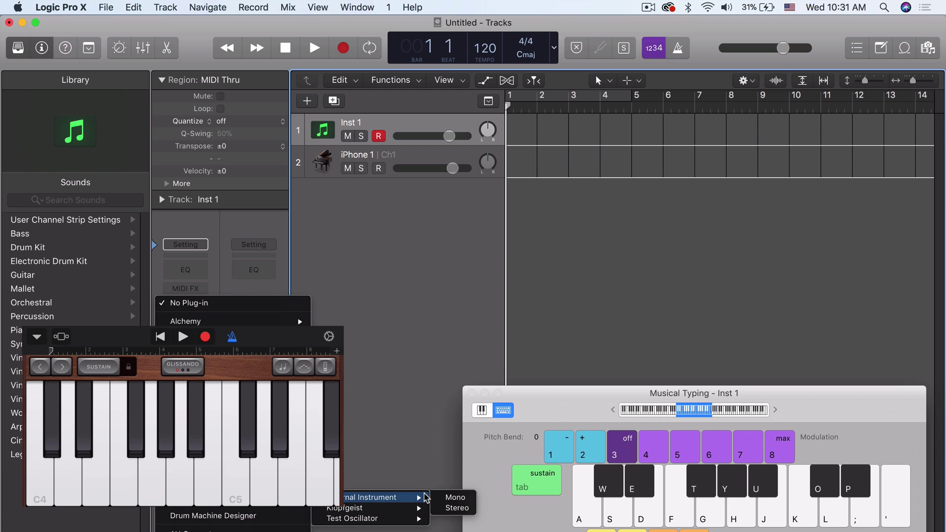
pyautogui.click(457, 508)
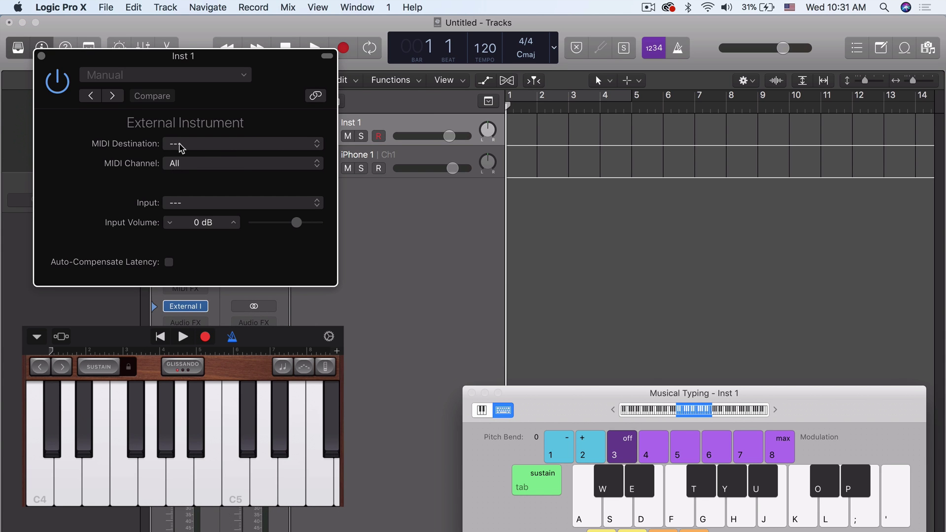
pyautogui.click(182, 143)
pyautogui.click(200, 167)
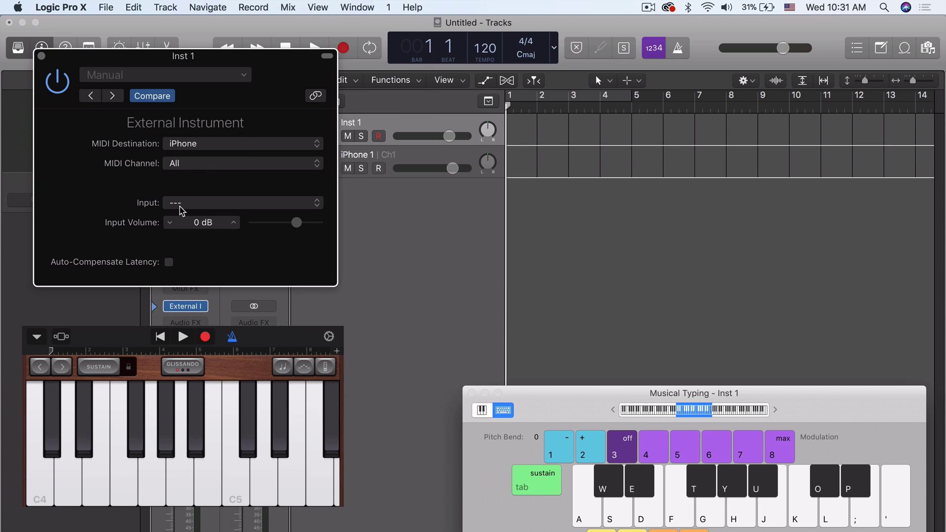
pyautogui.click(186, 207)
pyautogui.click(187, 213)
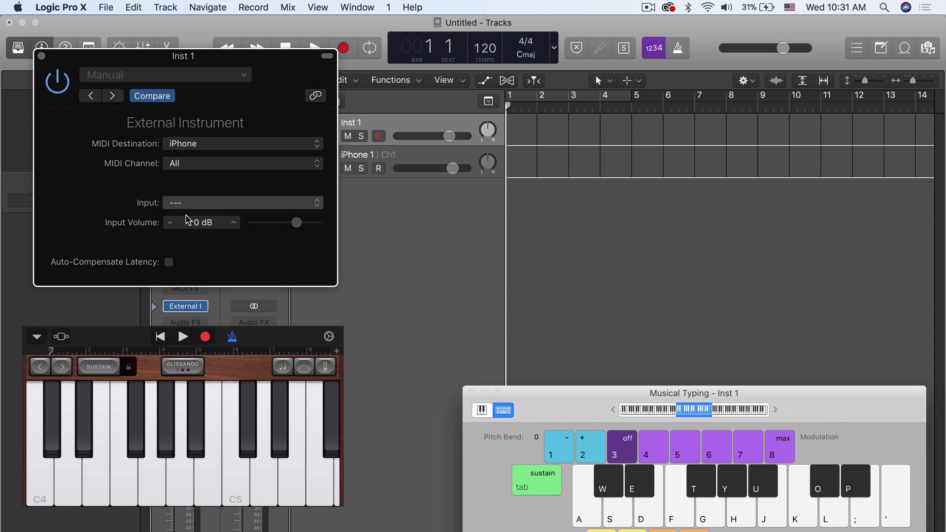
# Play a short melody on Inst 1 with Musical Typing keys K, H, A, ;, L.
pyautogui.press('k')
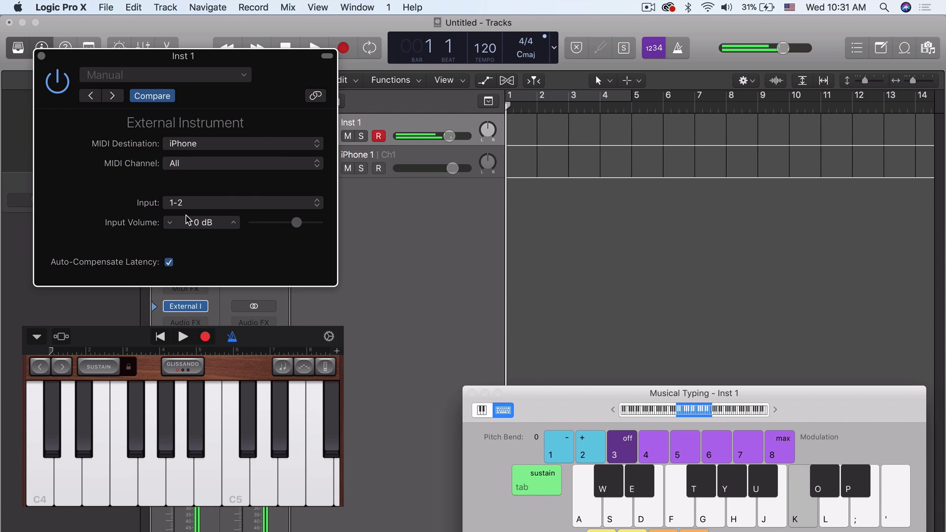
pyautogui.press('h')
pyautogui.press('a')
pyautogui.press(';')
pyautogui.press('l')
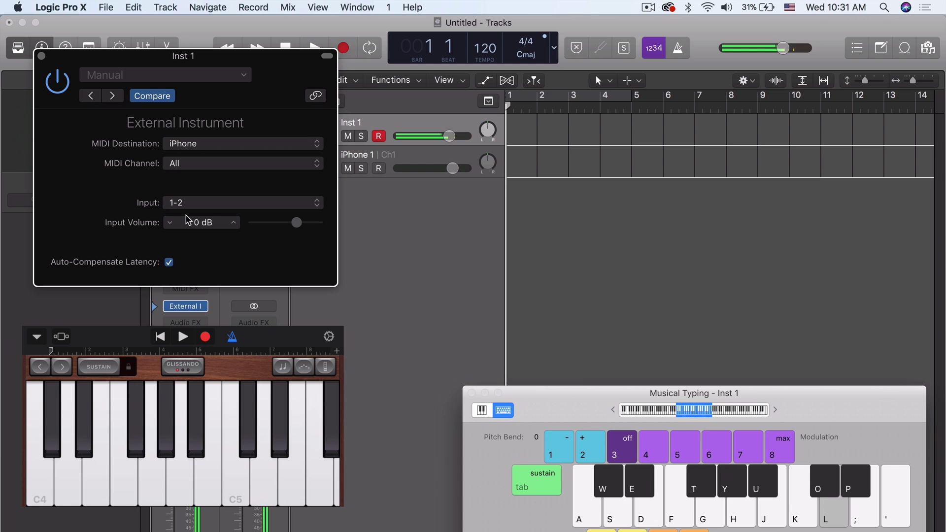
# Play a Bm7 chord and further chord notes through the iPhone sound.
pyautogui.press('s')
pyautogui.press('h')
pyautogui.press('l')
pyautogui.press('k')
pyautogui.press('j')
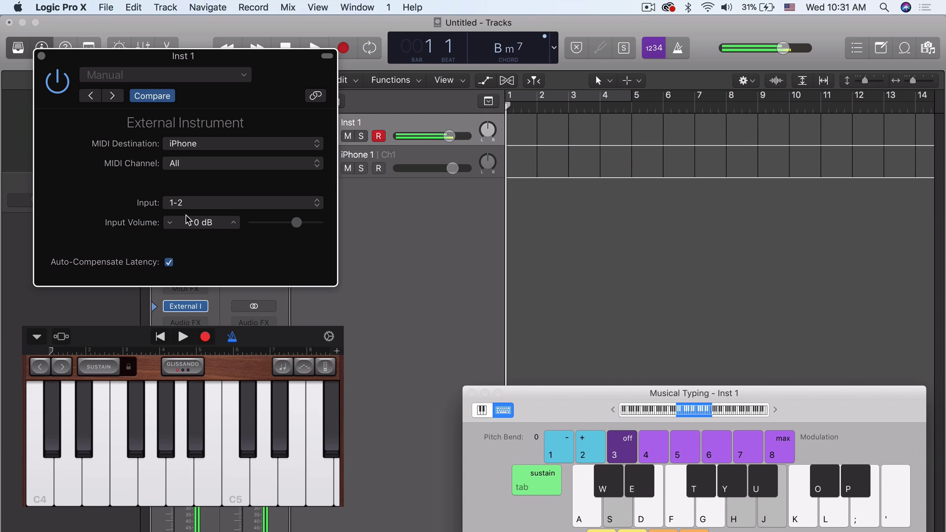
pyautogui.press('k')
pyautogui.press(';')
pyautogui.press('a')
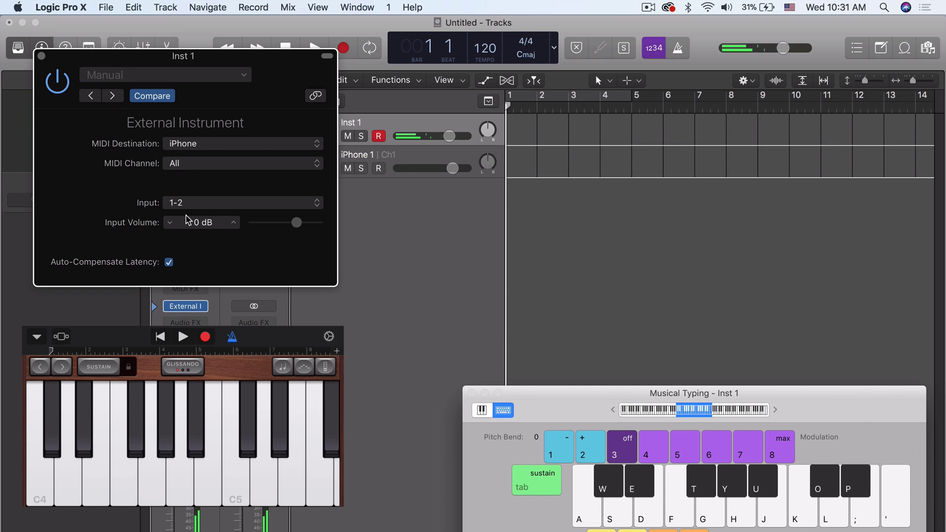
# Play C5, a descending run down to C4, and a few more notes.
pyautogui.press('k')
pyautogui.press('d')
pyautogui.press('s')
pyautogui.press('a')
pyautogui.press('l')
pyautogui.press('k')
pyautogui.press(';')
# Shift the range up an octave with X and play rising runs and held notes.
pyautogui.press('x')
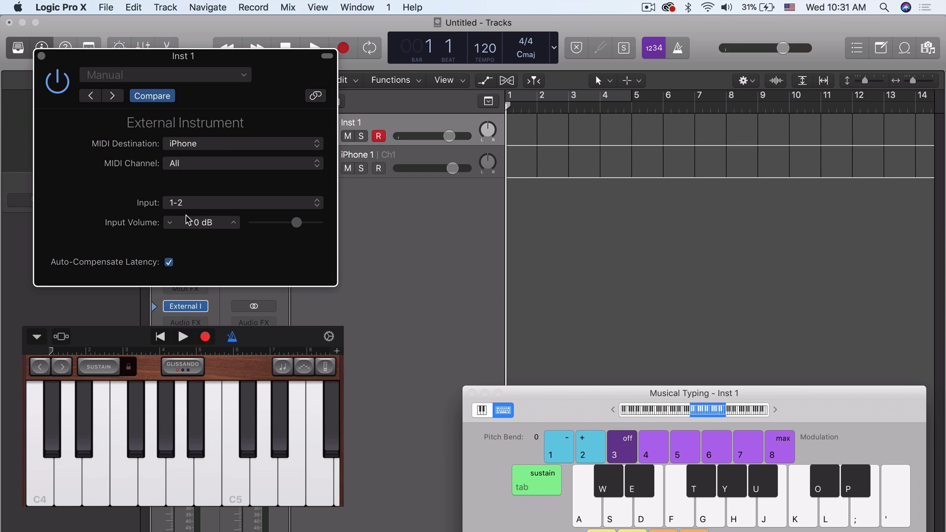
pyautogui.press('j')
pyautogui.press('k')
pyautogui.press('l')
pyautogui.press(';')
pyautogui.press("'")
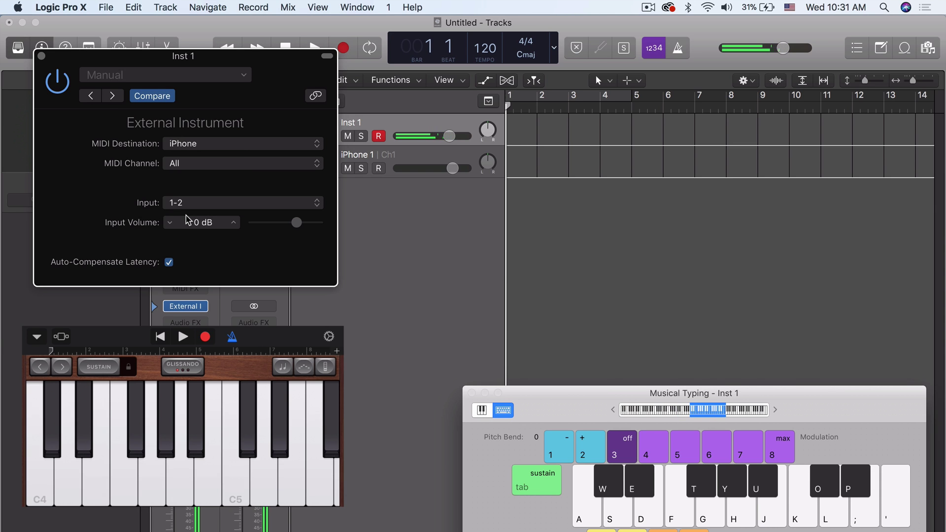
pyautogui.press('l')
pyautogui.press('k')
pyautogui.press('k')
pyautogui.press('l')
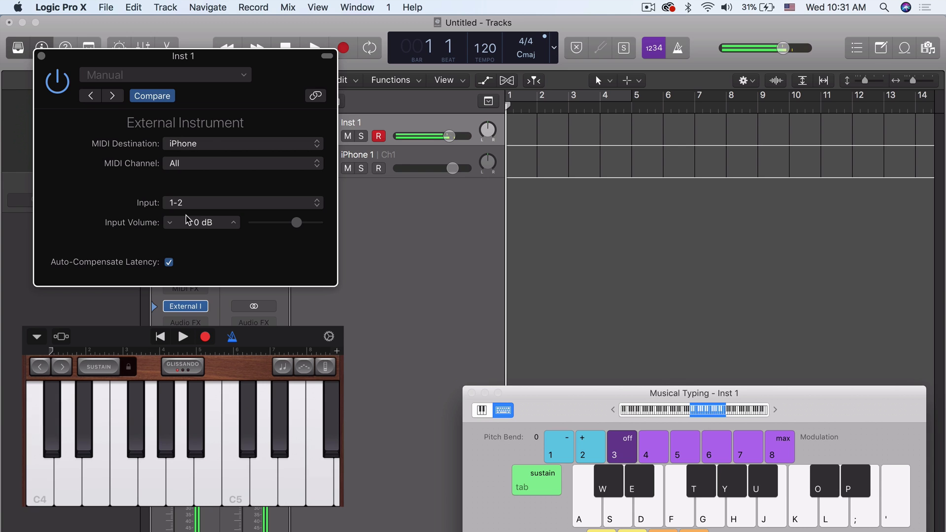